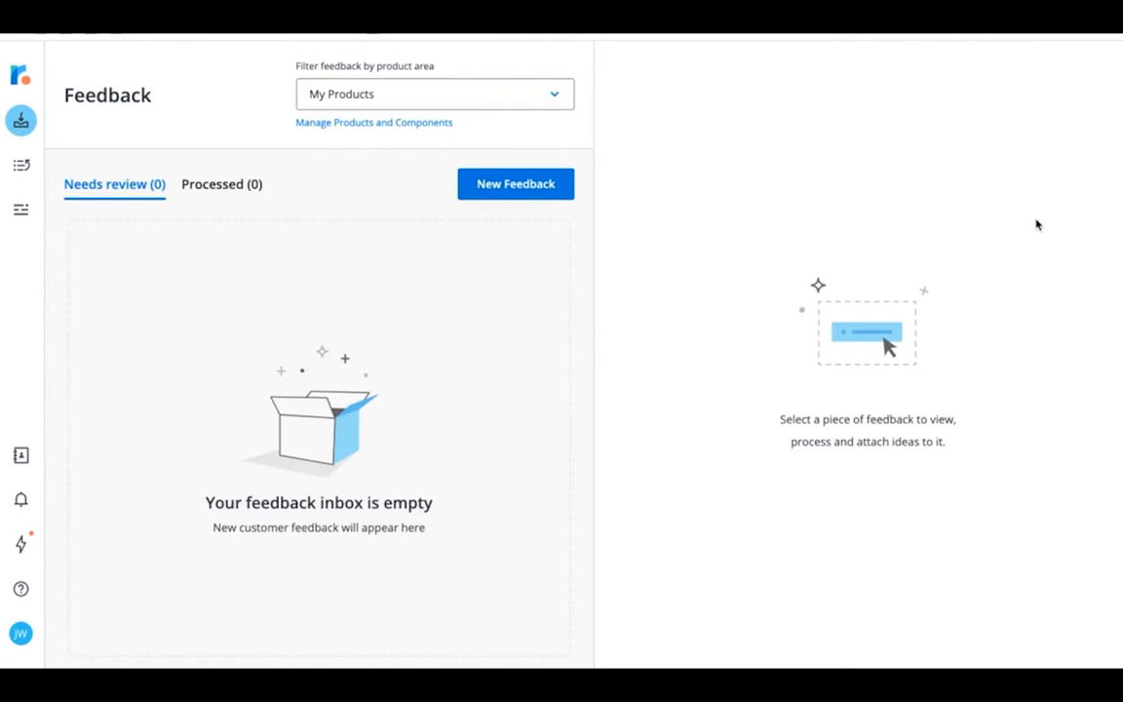
Step: Open product and component management and add a product area named Features Requests
left_click(395, 127)
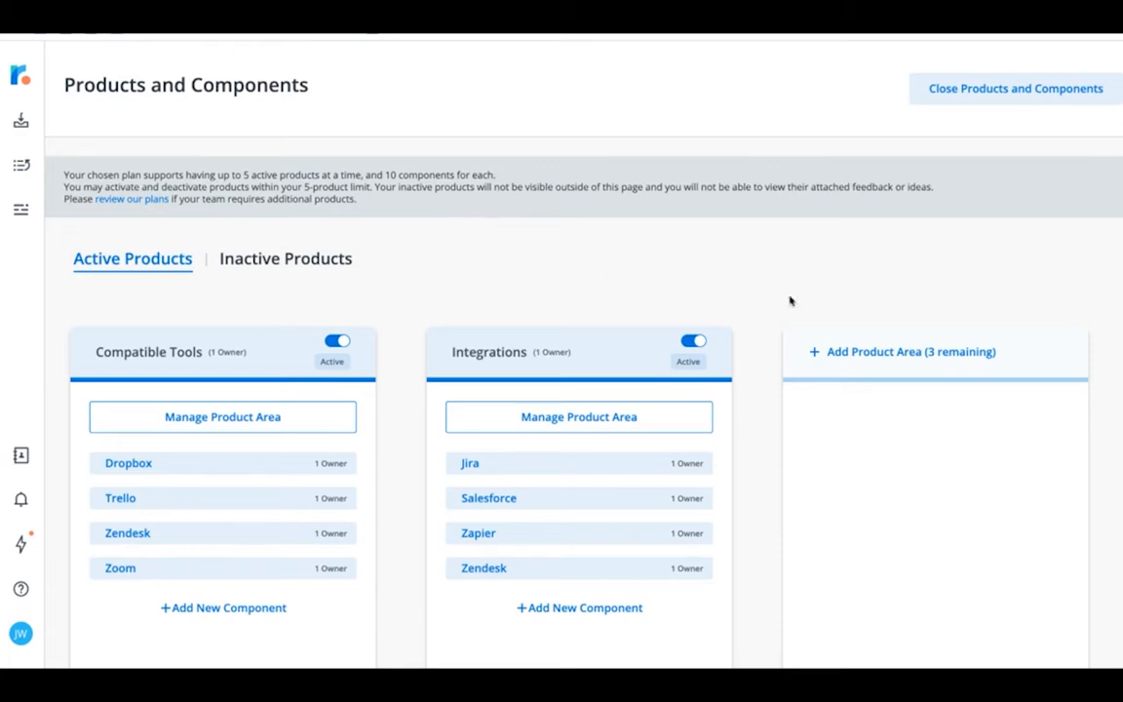
left_click(884, 355)
type("Fea")
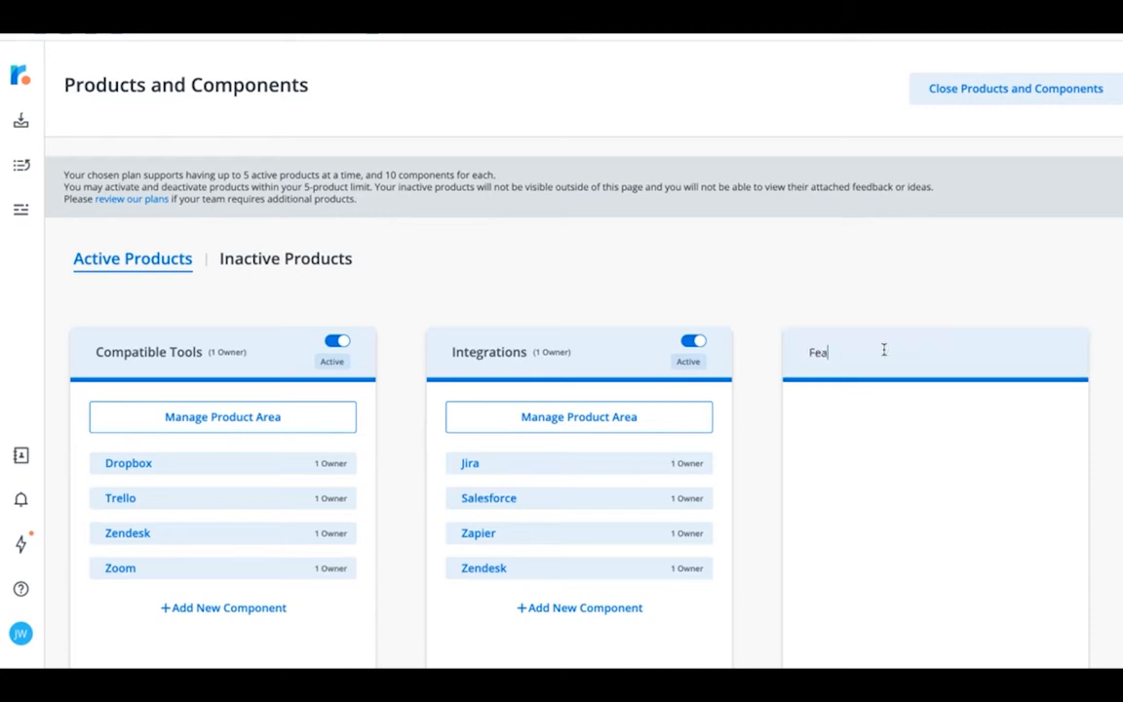
type("tures Requests")
key("Return")
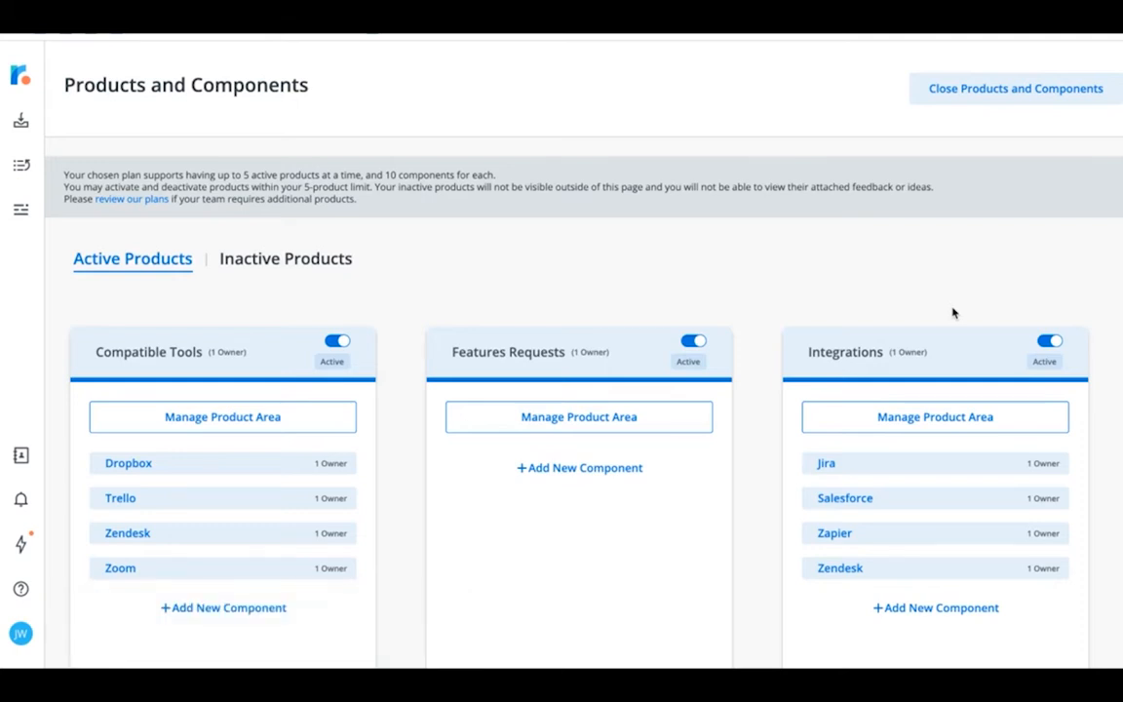
Step: Add two components, Completed Requests and New Requests, to the Features Requests product area
left_click(582, 469)
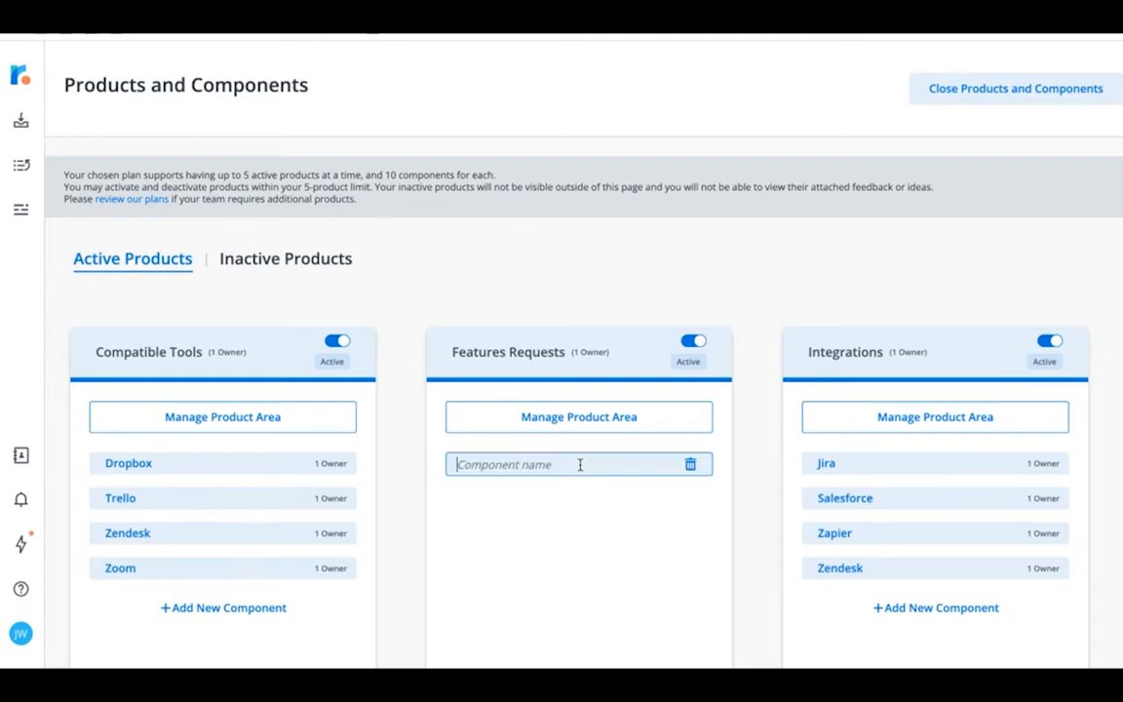
type("Completed Requests")
key("Return")
left_click(545, 503)
type("New ")
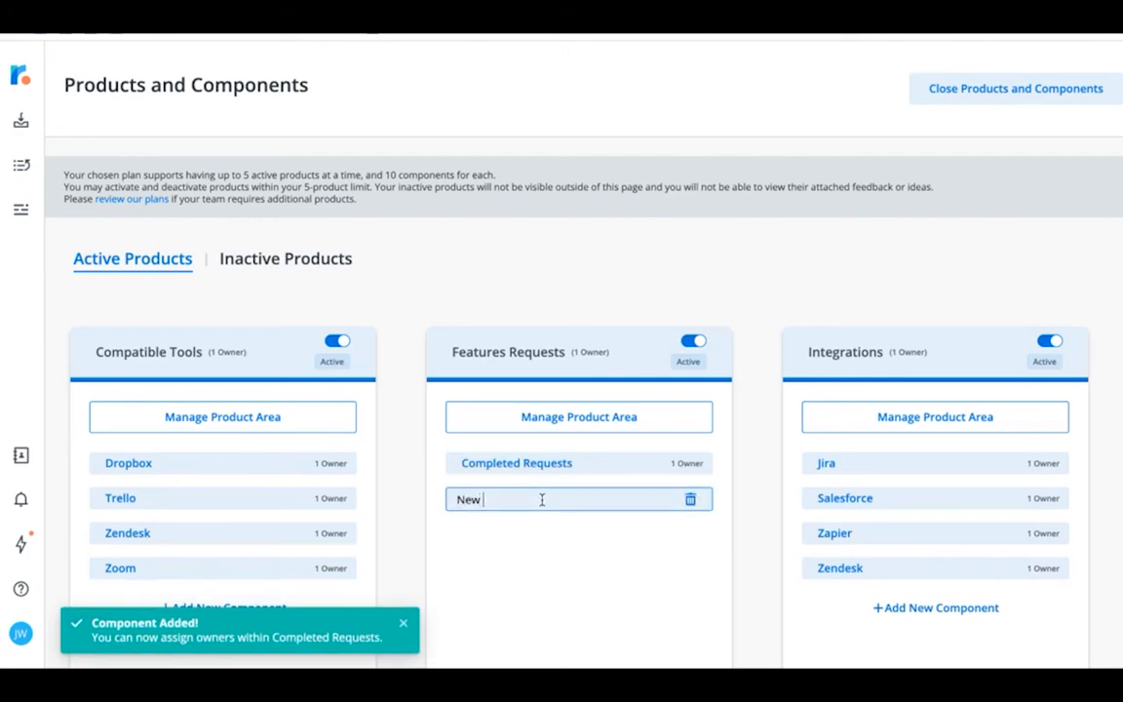
type("Requests")
key("Return")
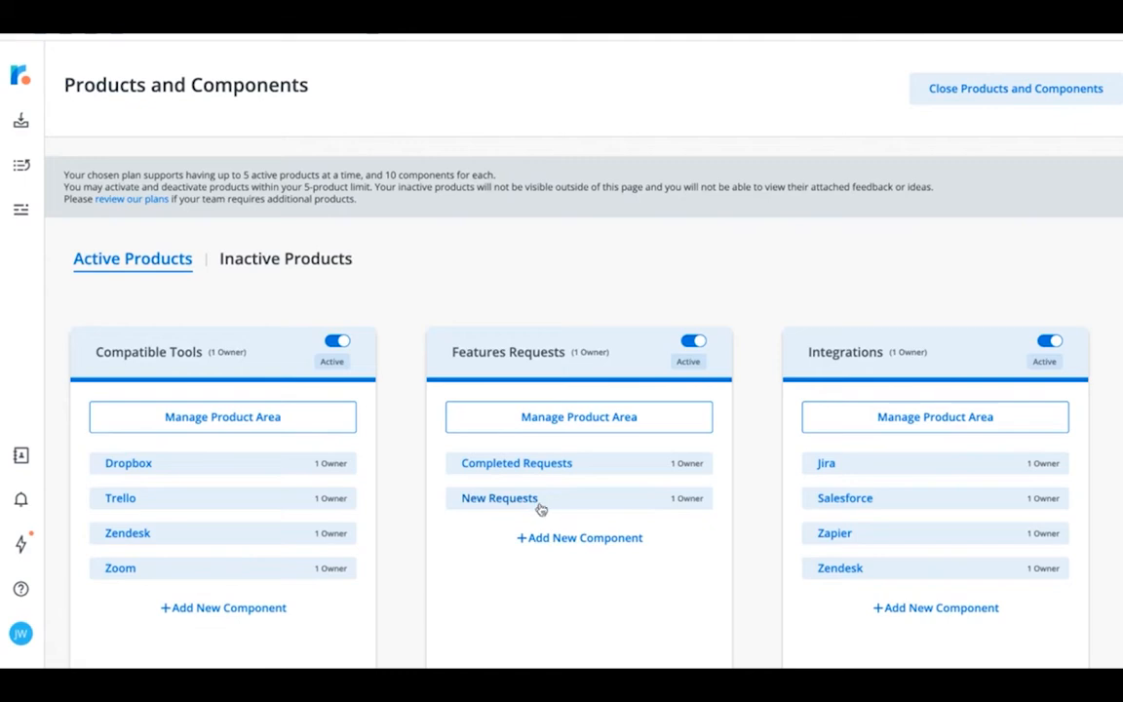
Step: Check which owners can be assigned to the Completed Requests component and save its settings as they are
left_click(532, 472)
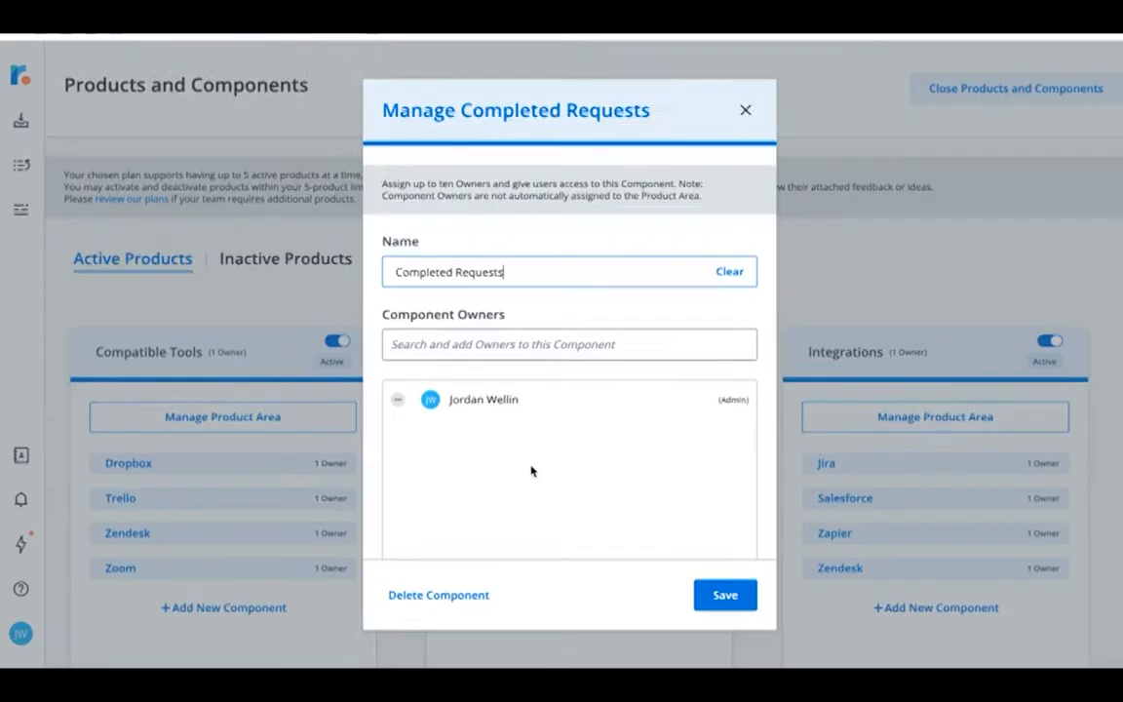
left_click(603, 341)
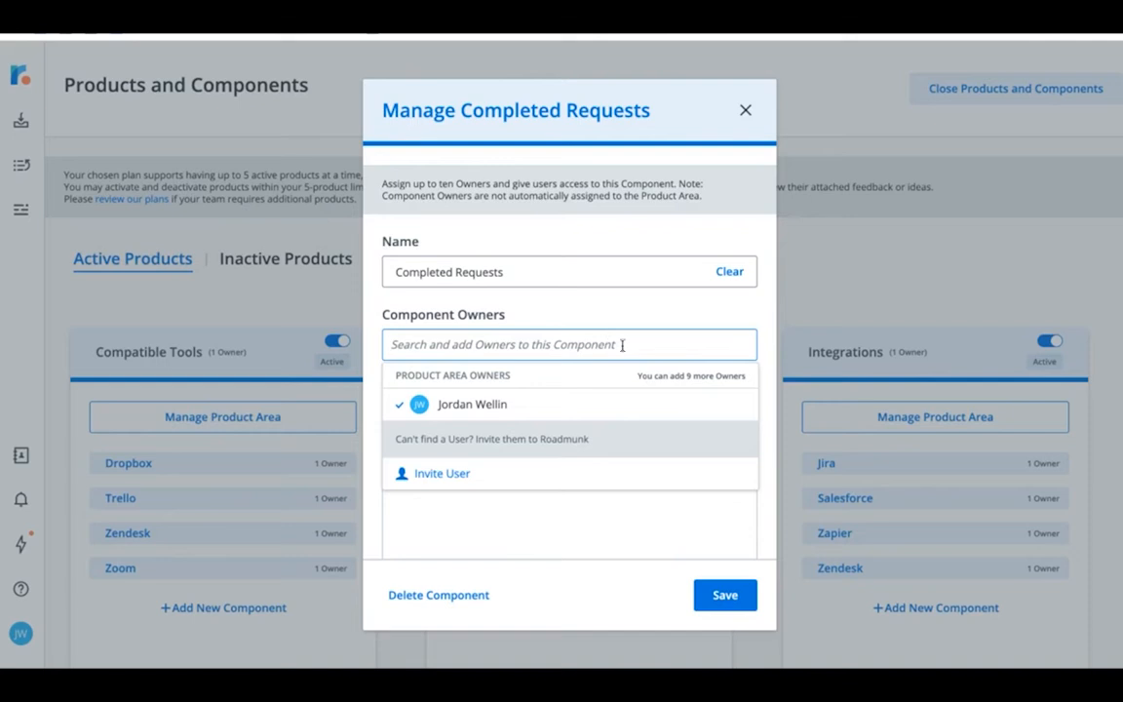
left_click(721, 596)
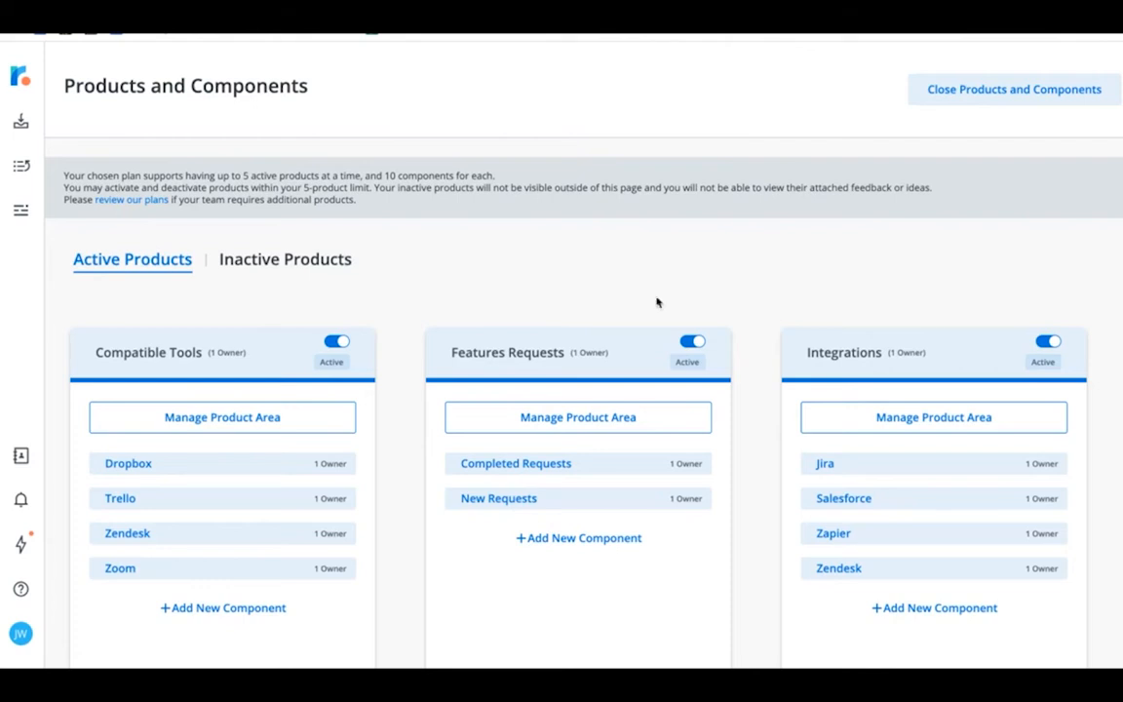
Step: Return to the feedback inbox and filter it by General Feedback, then by the Features Requests product area
left_click(21, 124)
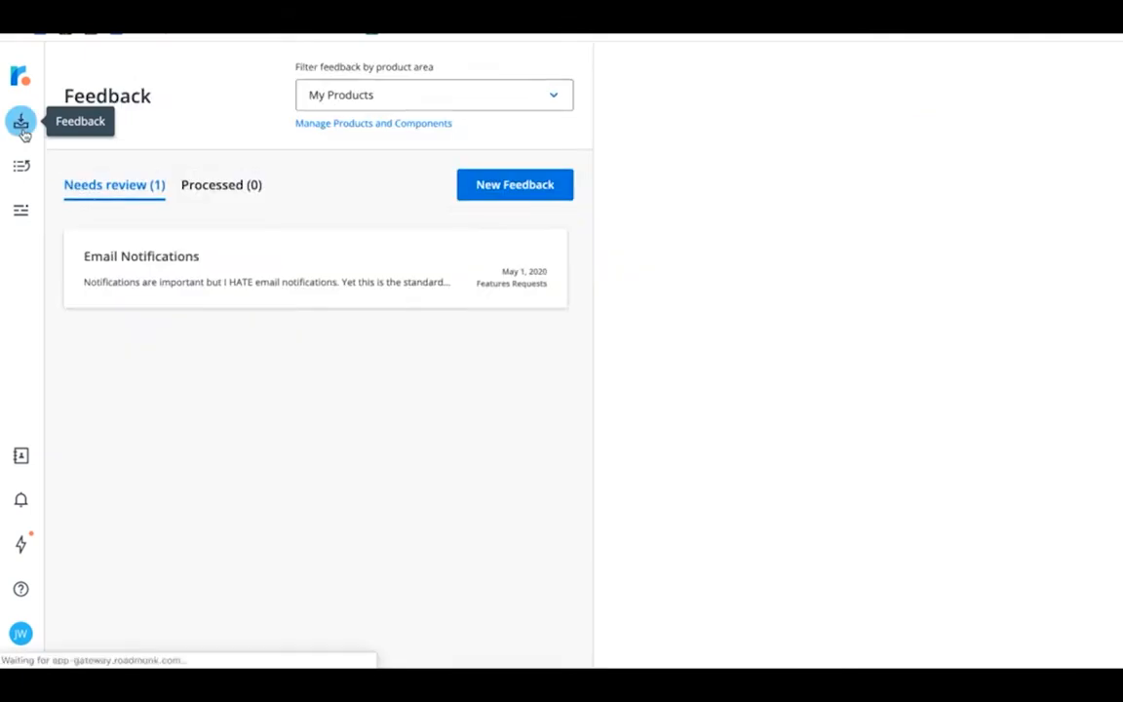
left_click(334, 106)
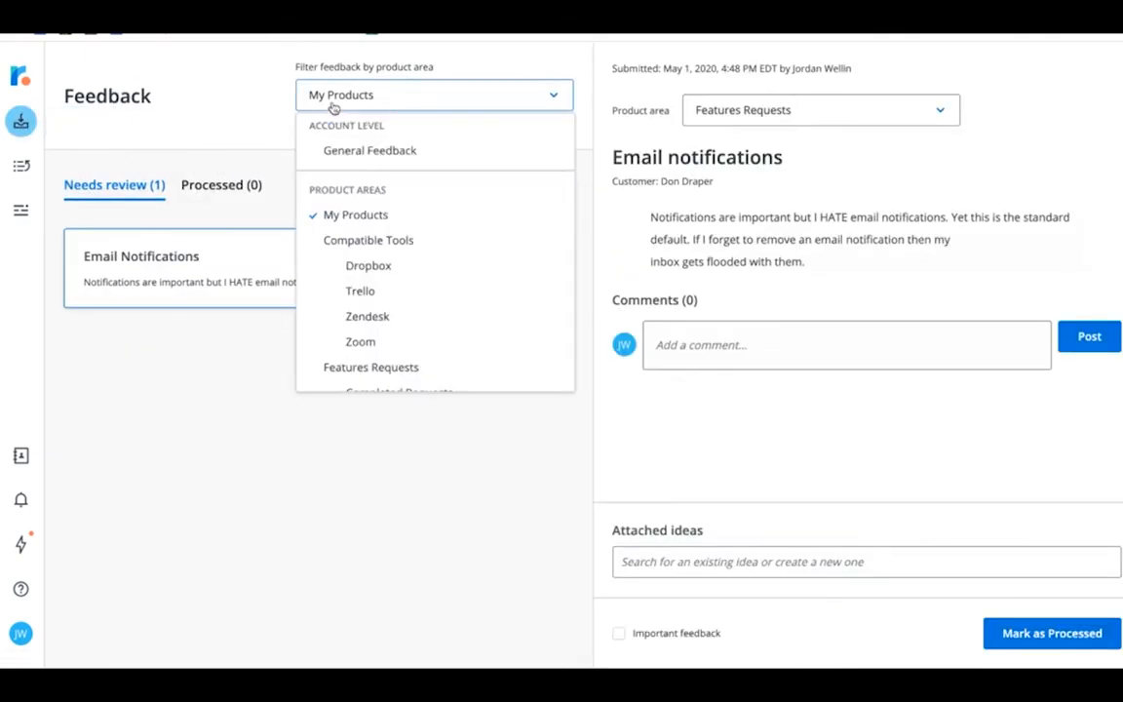
left_click(340, 154)
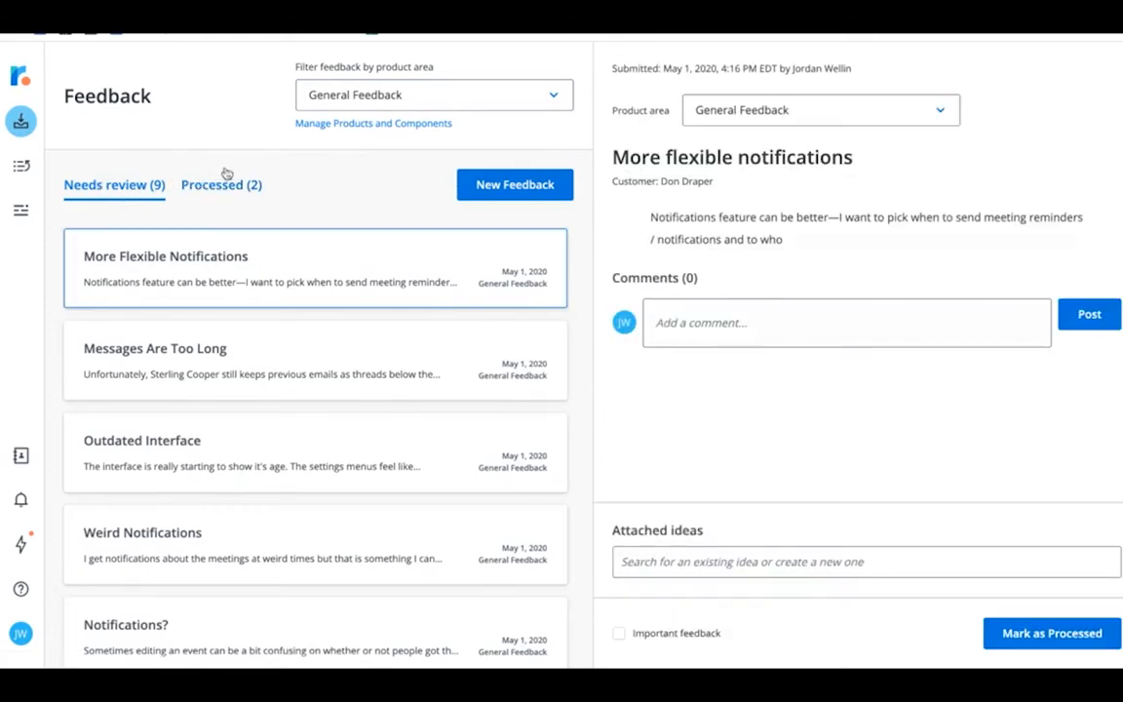
left_click(377, 101)
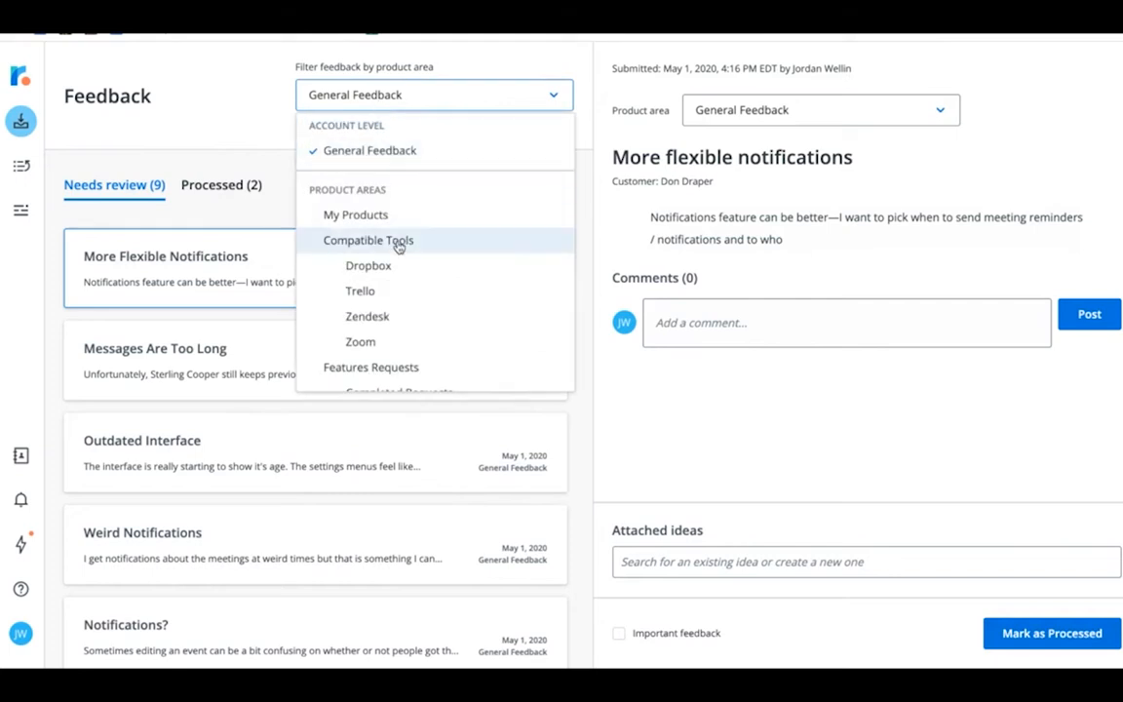
scroll(395, 244, "down", 2)
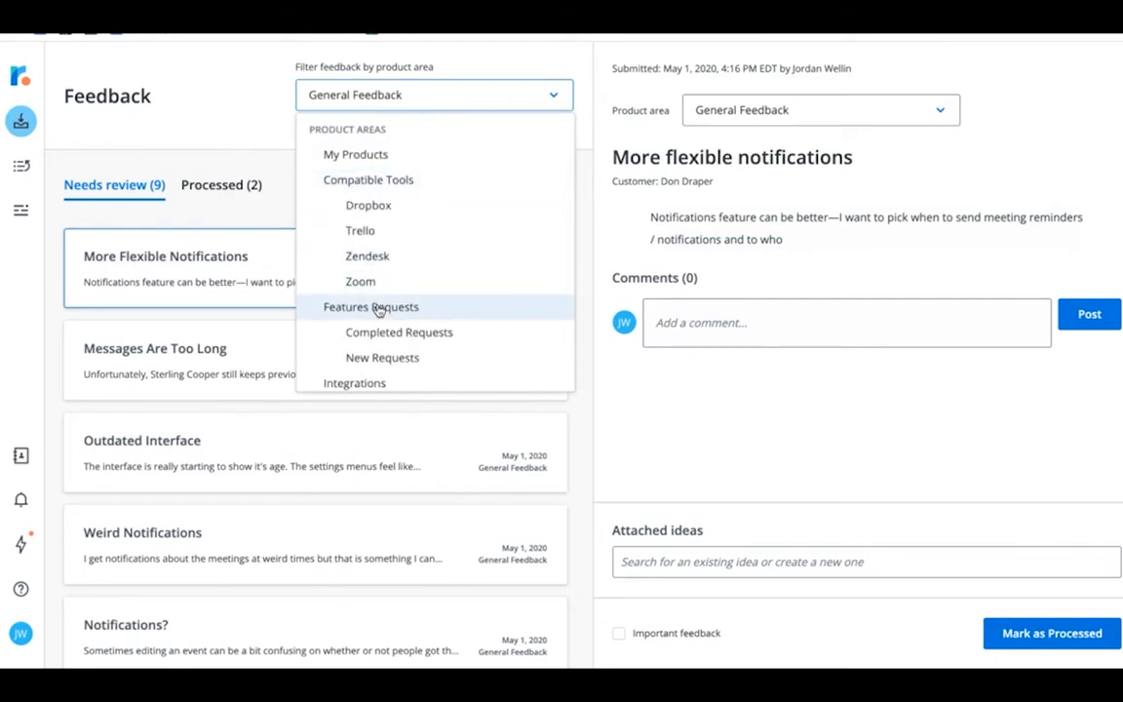
left_click(379, 308)
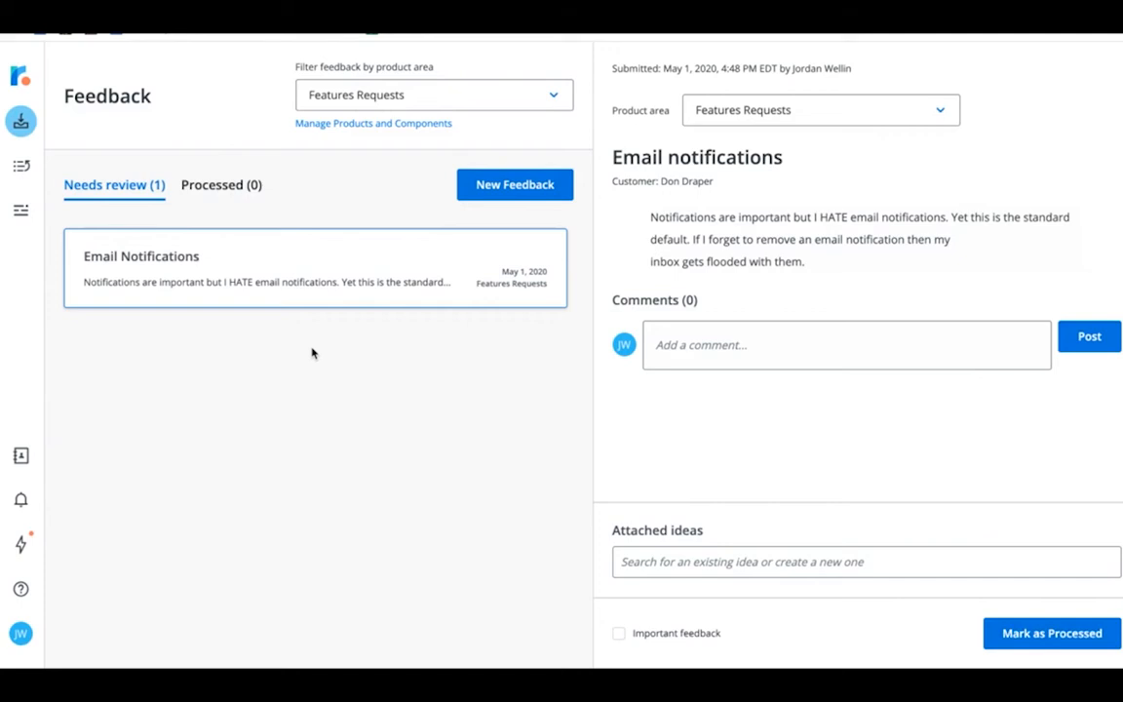
Step: Open the first customer's record in the customer list and view their attached Email Notifications feedback
left_click(21, 456)
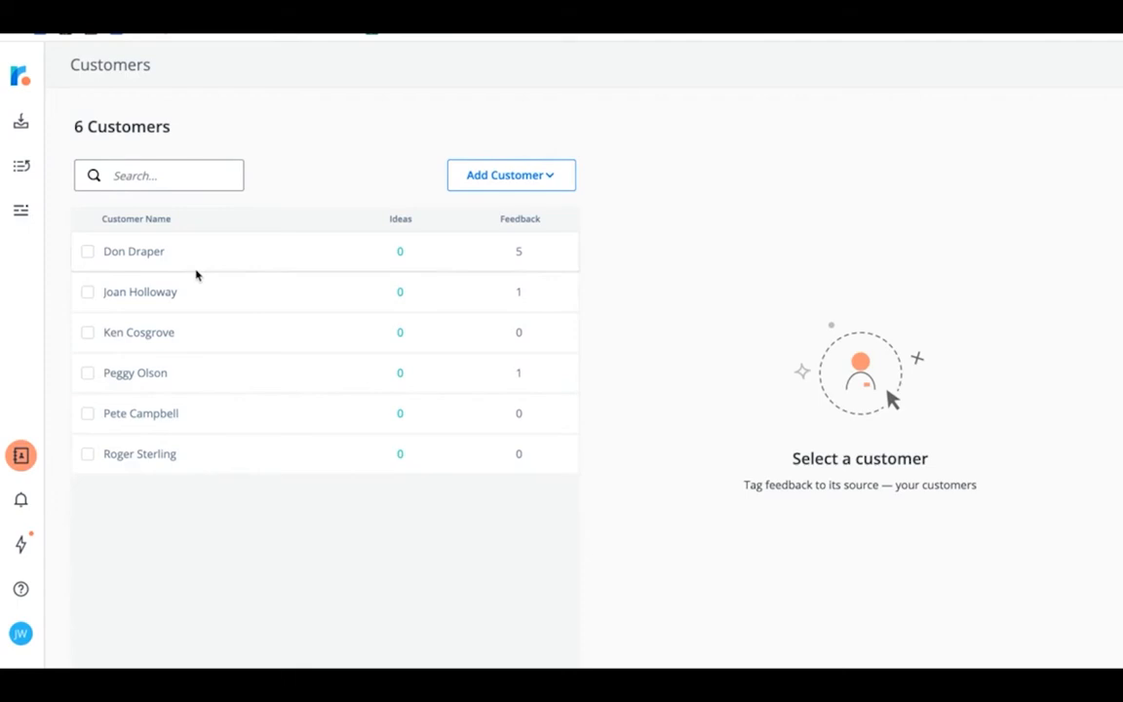
left_click(151, 176)
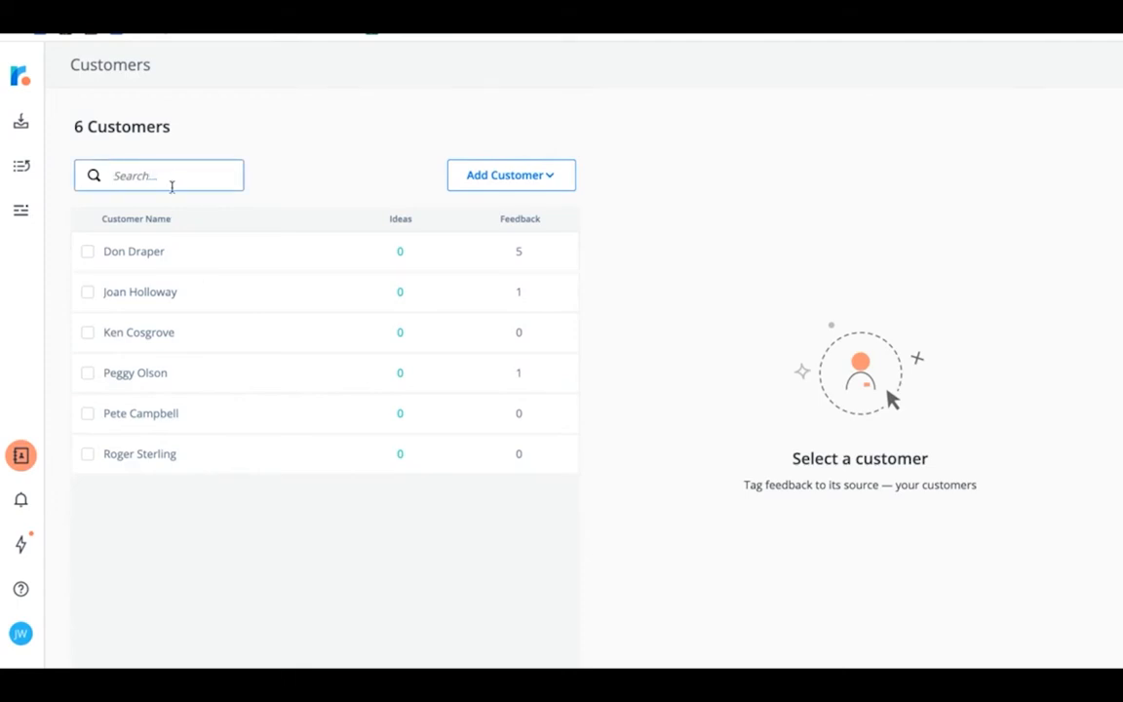
left_click(152, 252)
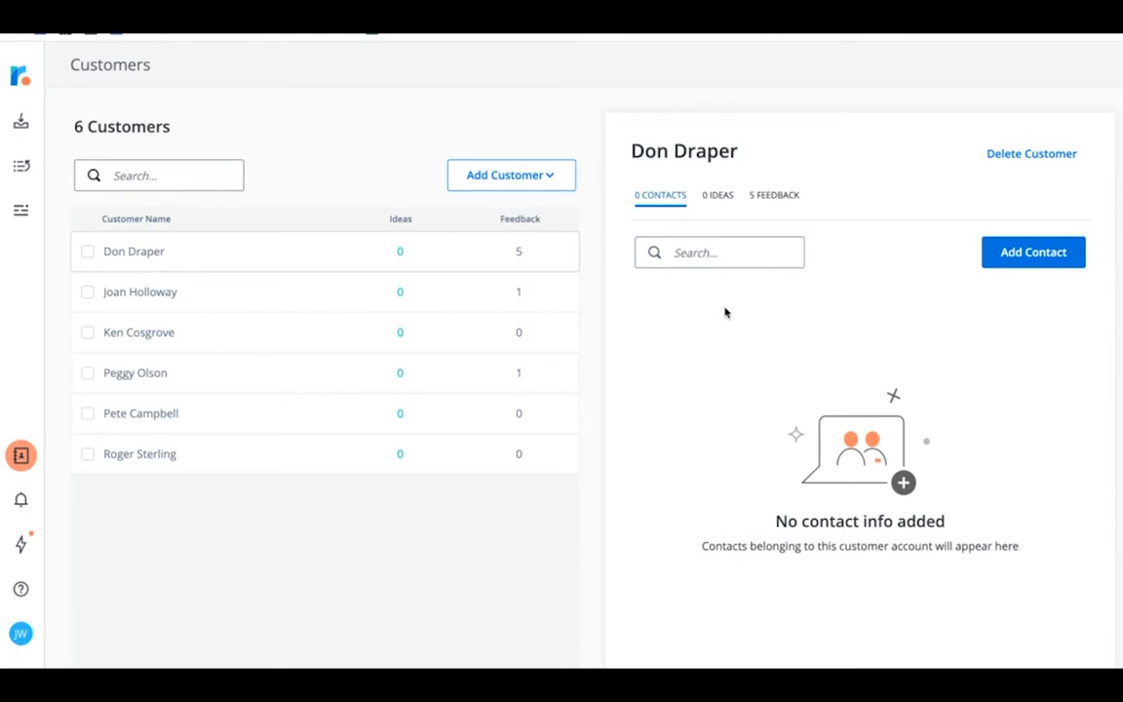
left_click(765, 198)
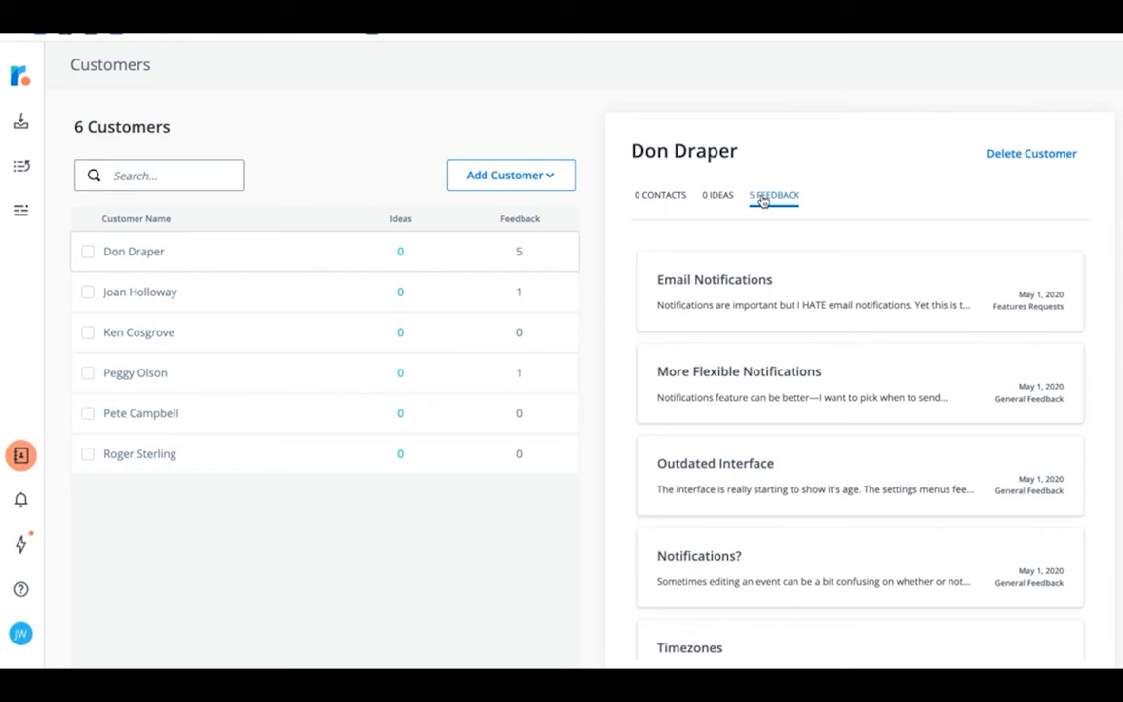
left_click(800, 295)
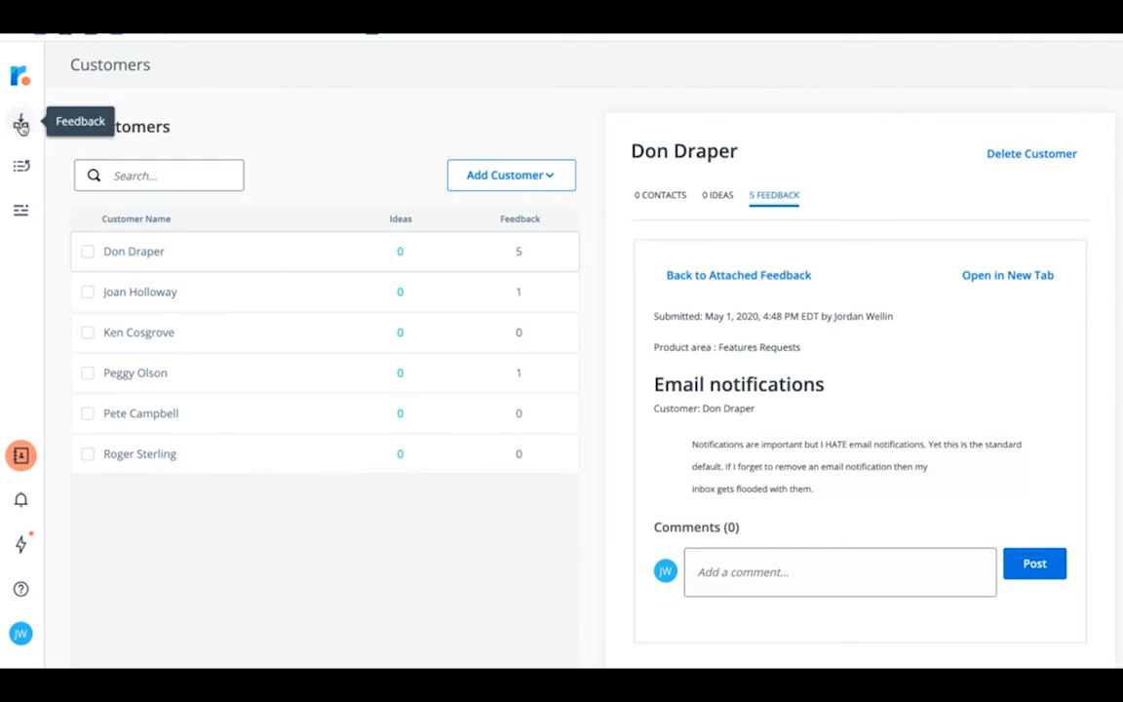
Step: Start a new feedback entry, choose the existing customer who provided it and set the product area to New Requests
left_click(22, 124)
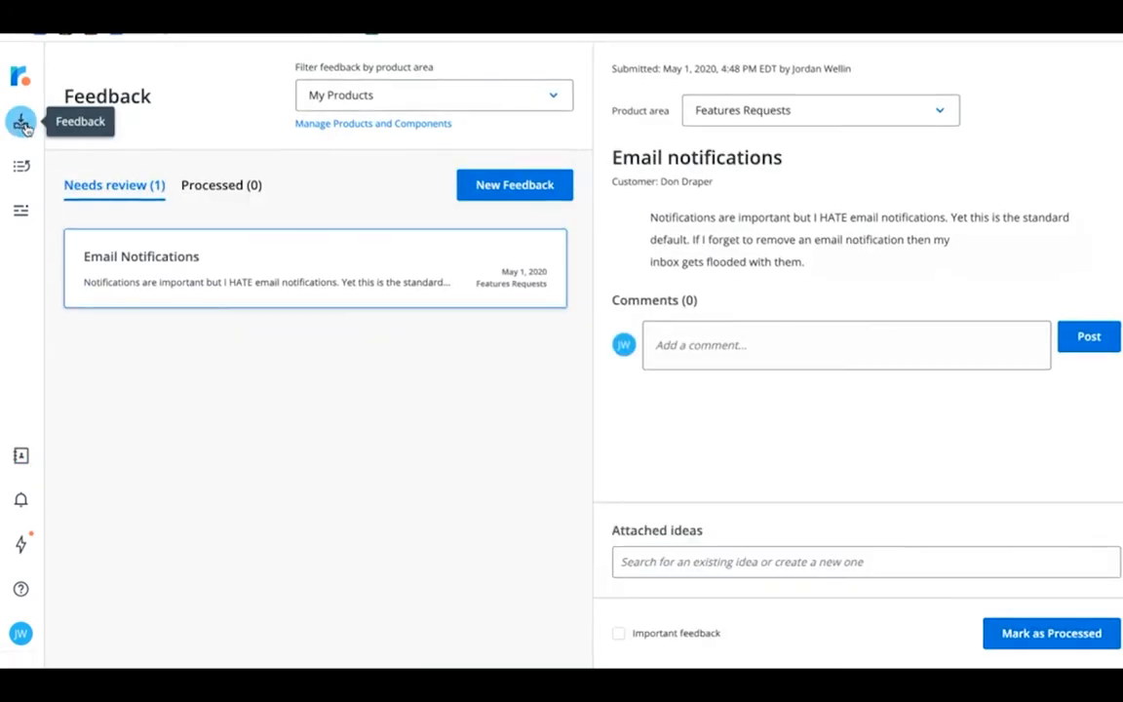
left_click(479, 187)
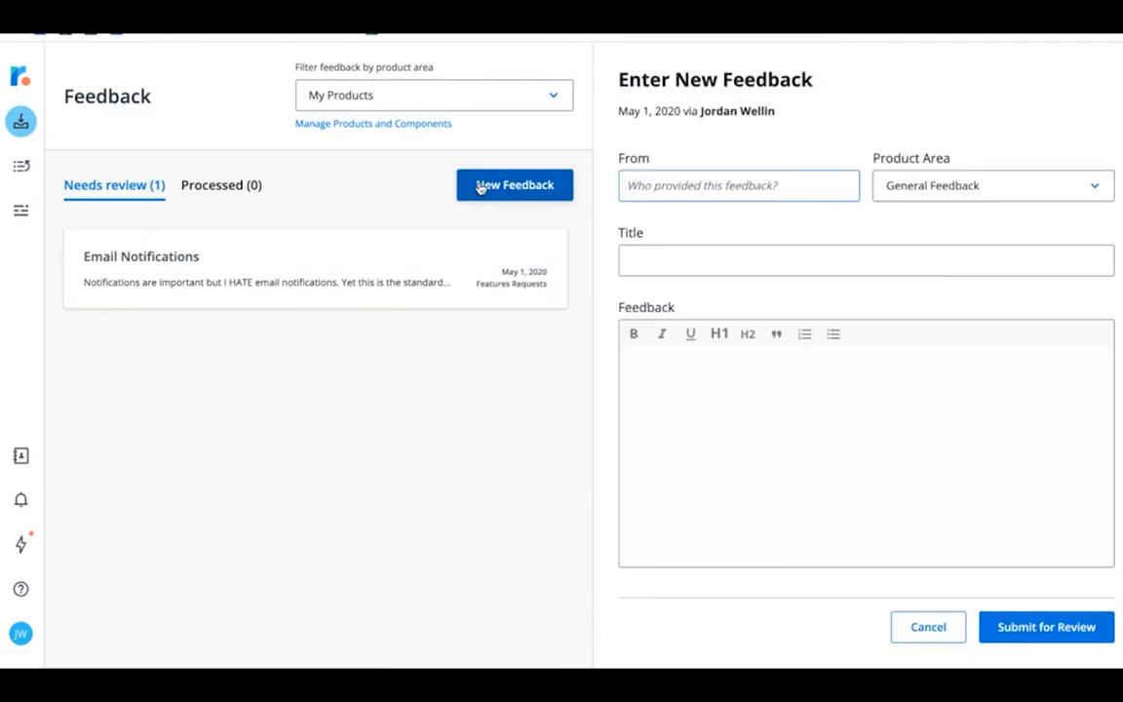
type("pegg")
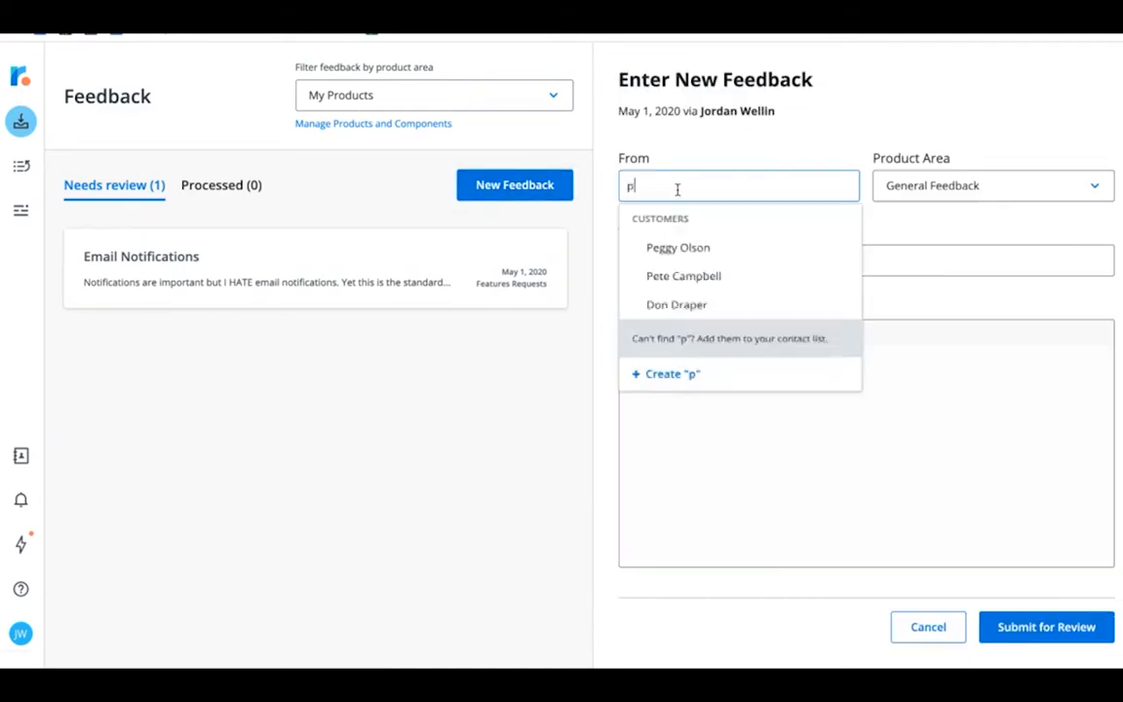
left_click(696, 249)
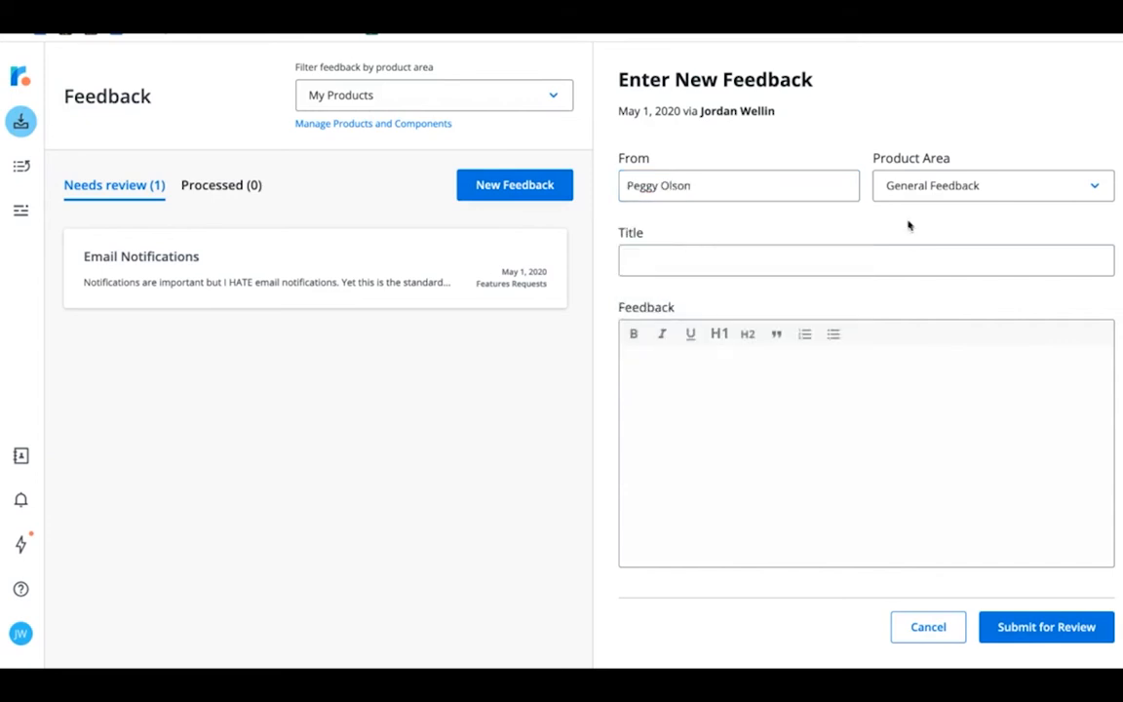
left_click(971, 188)
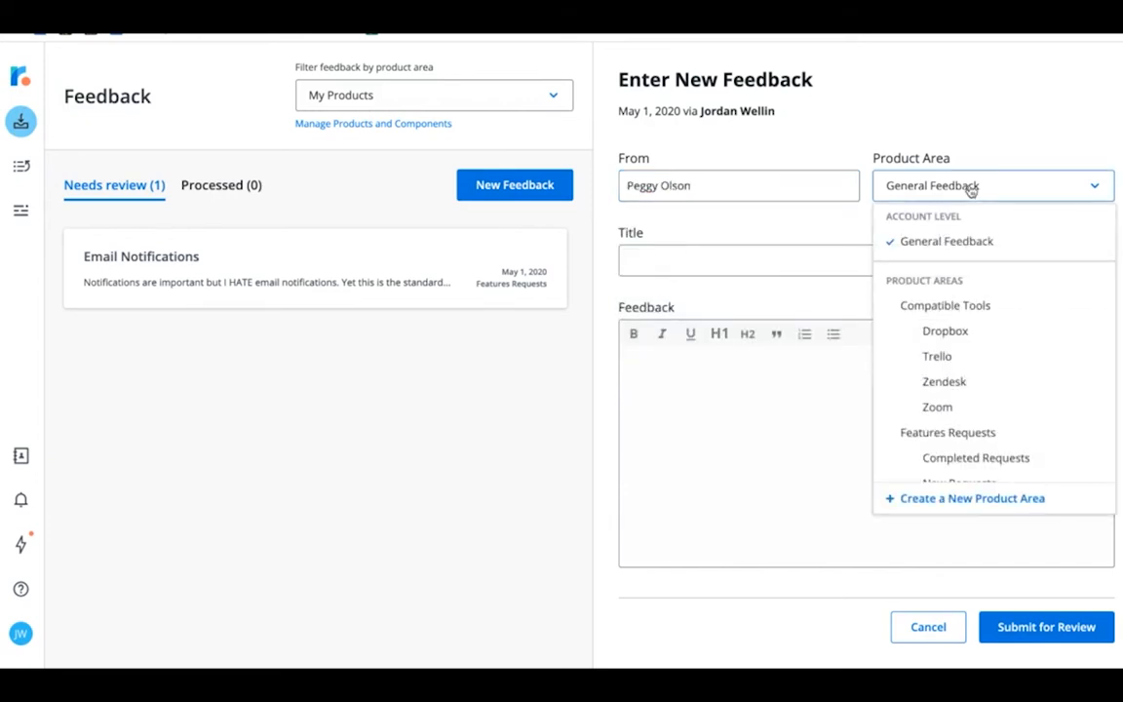
scroll(973, 334, "down", 2)
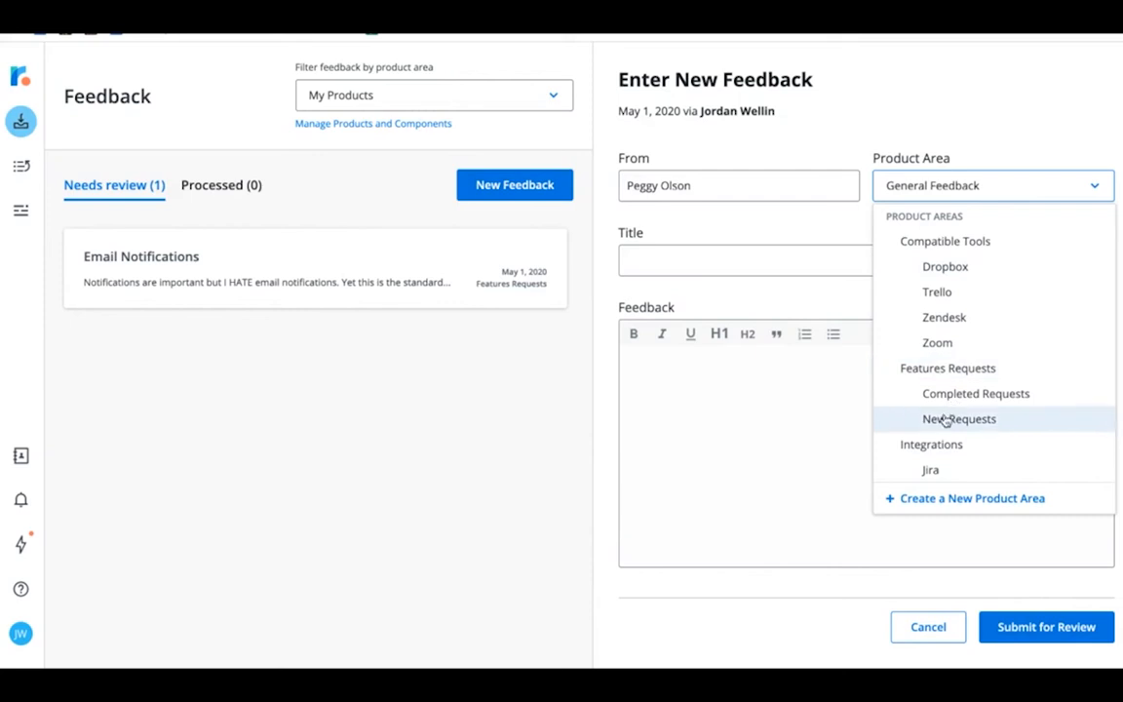
left_click(945, 420)
Step: Title the feedback "Notifications?", paste the text about confusing event-edit notifications and wrong time zones, and submit it for review
left_click(757, 259)
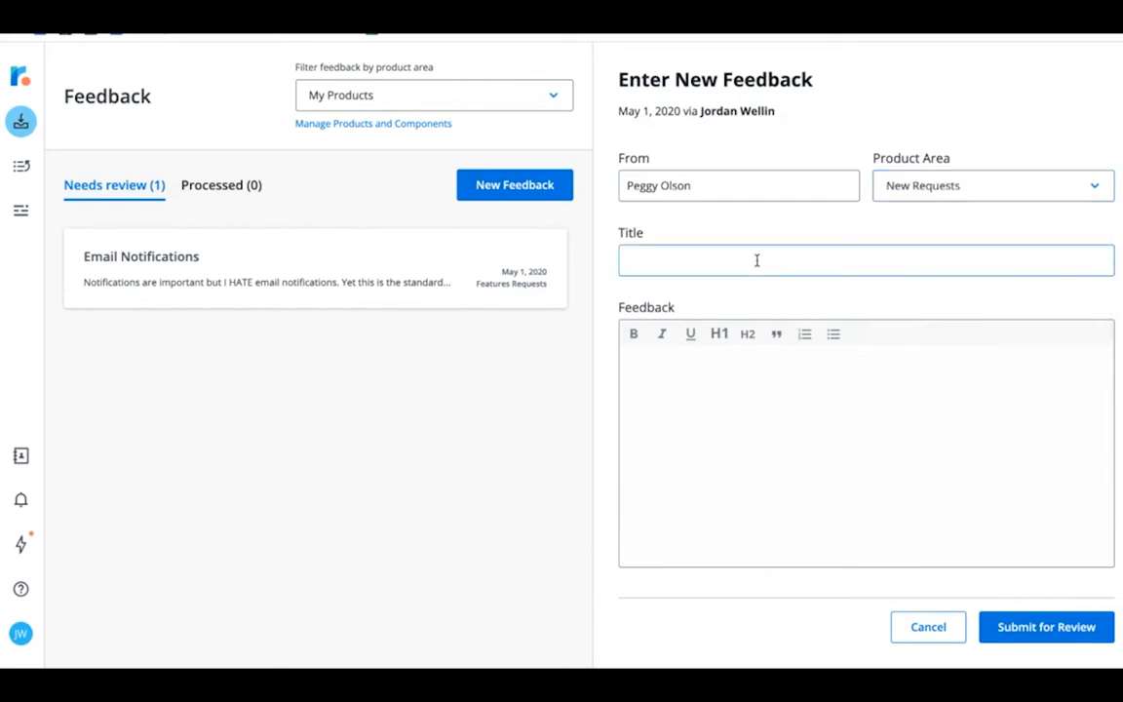
type("Notifications?")
left_click(750, 391)
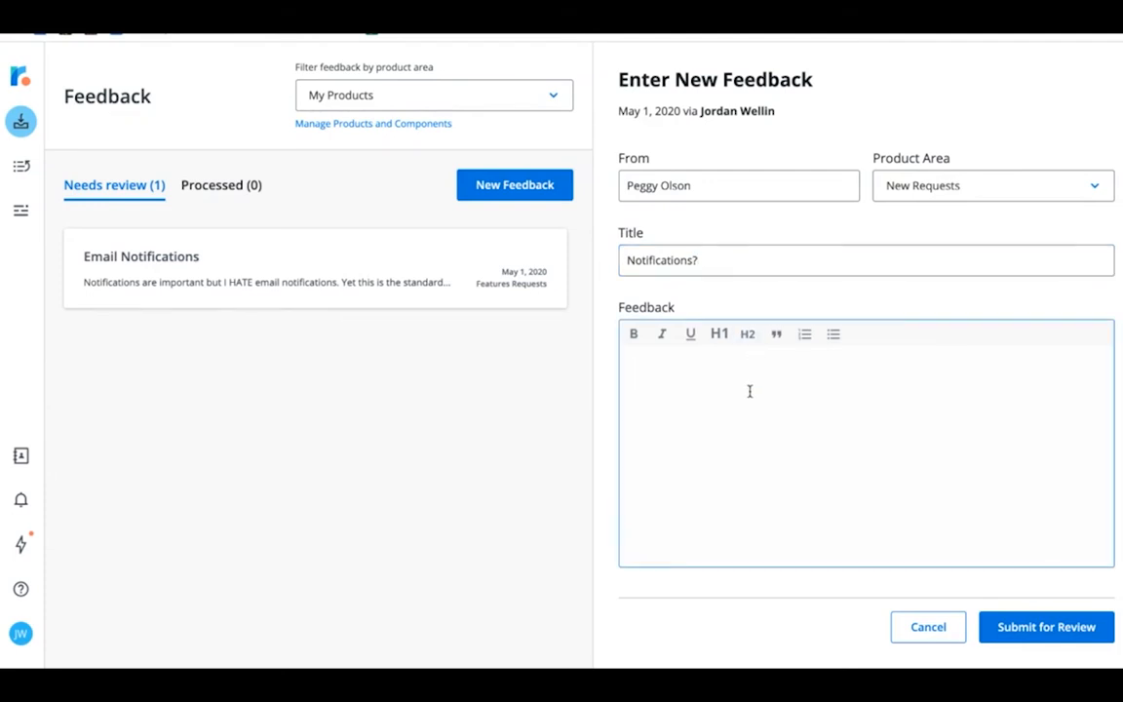
type("Sometimes editing an event can be a bit confusing on whether or not people got the notification? Also, proposing a new time can also get confusing. I've had issues in the past with people not receiving the invitation in the right time zone.")
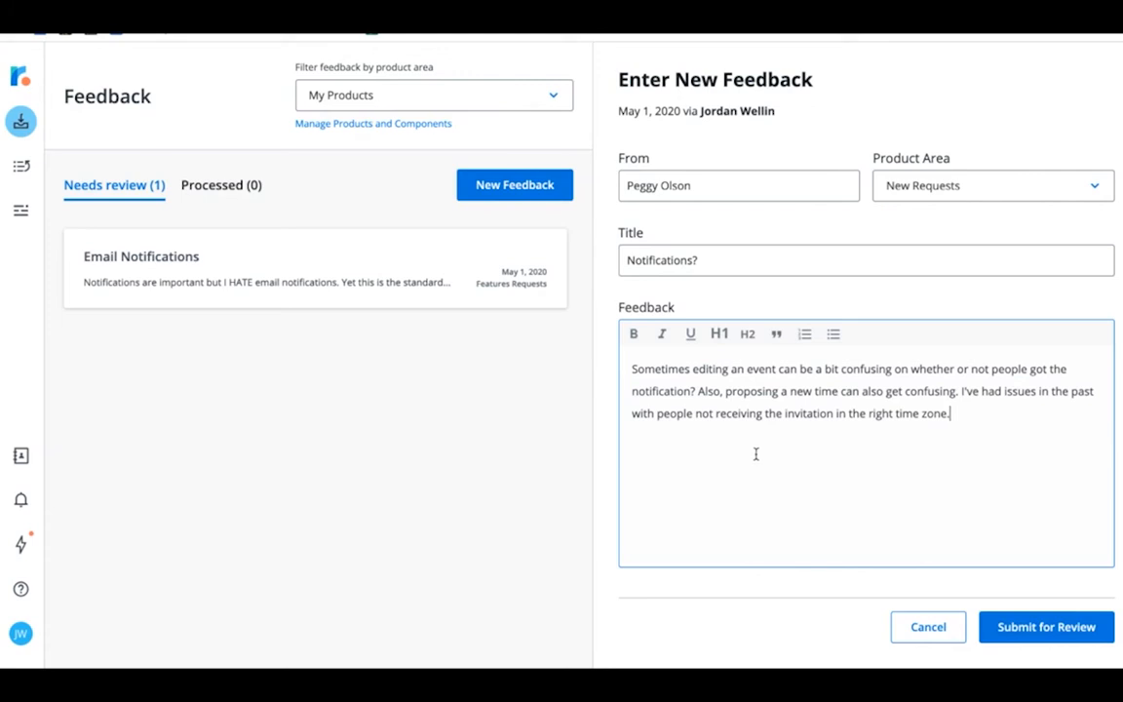
left_click(1016, 632)
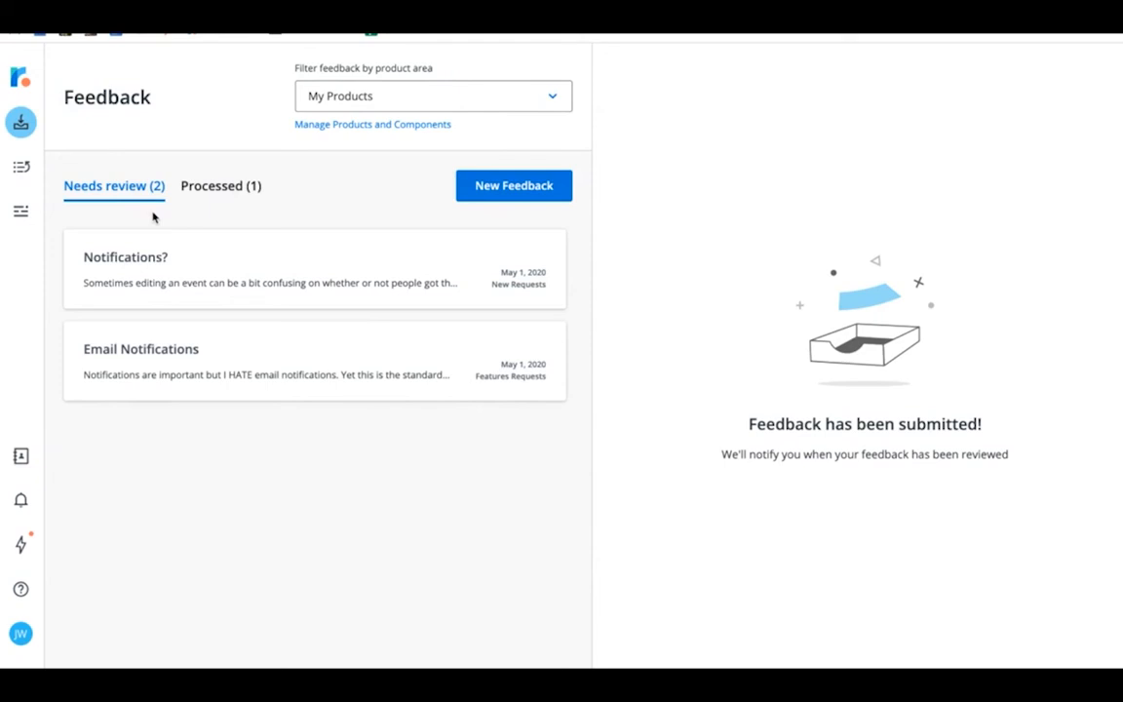
Step: Mark the Notifications? feedback as important and post the comment "Let's prioritize this ASAP!" on it
left_click(180, 260)
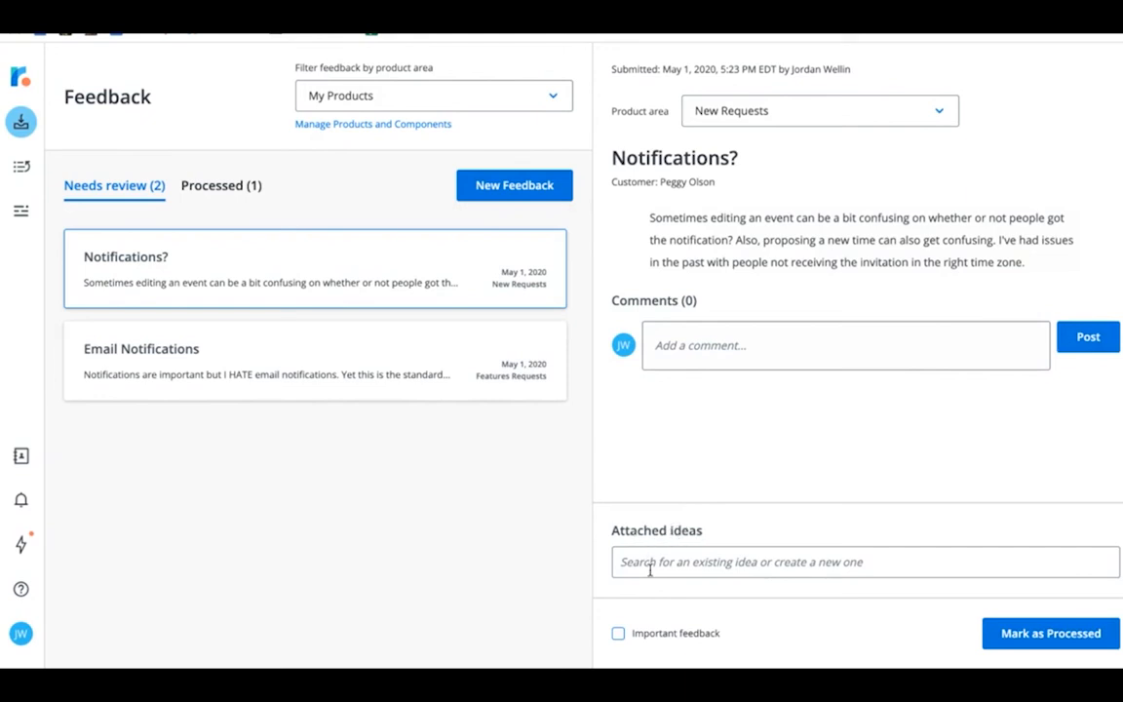
left_click(619, 634)
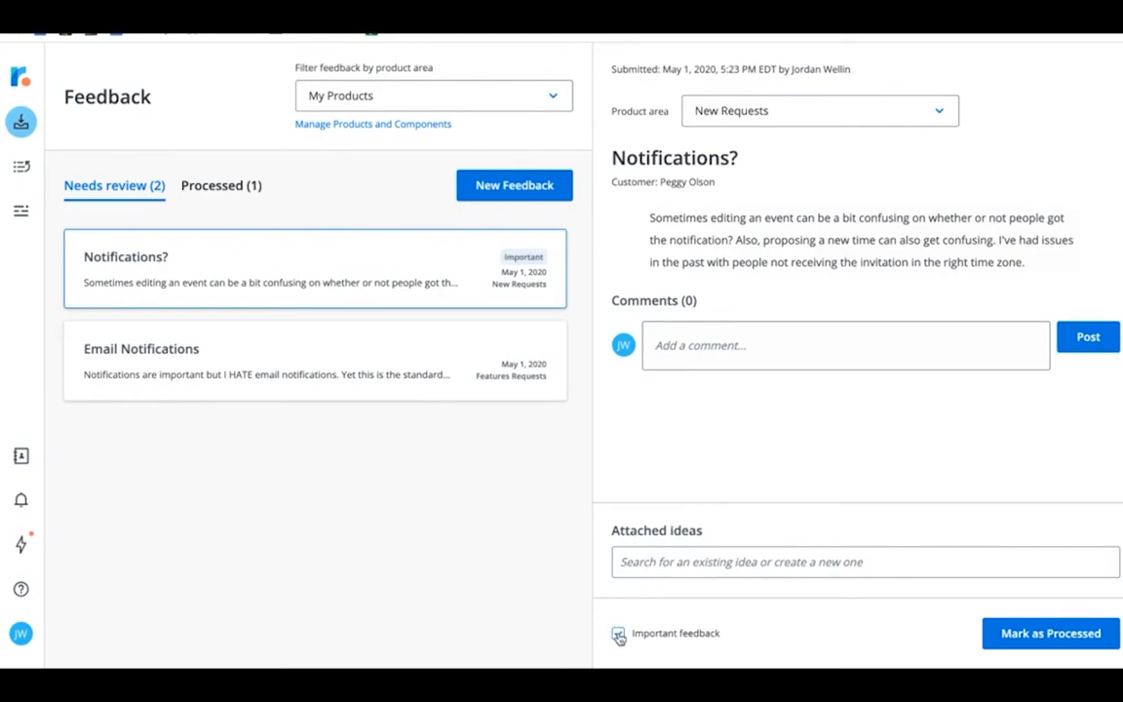
left_click(709, 354)
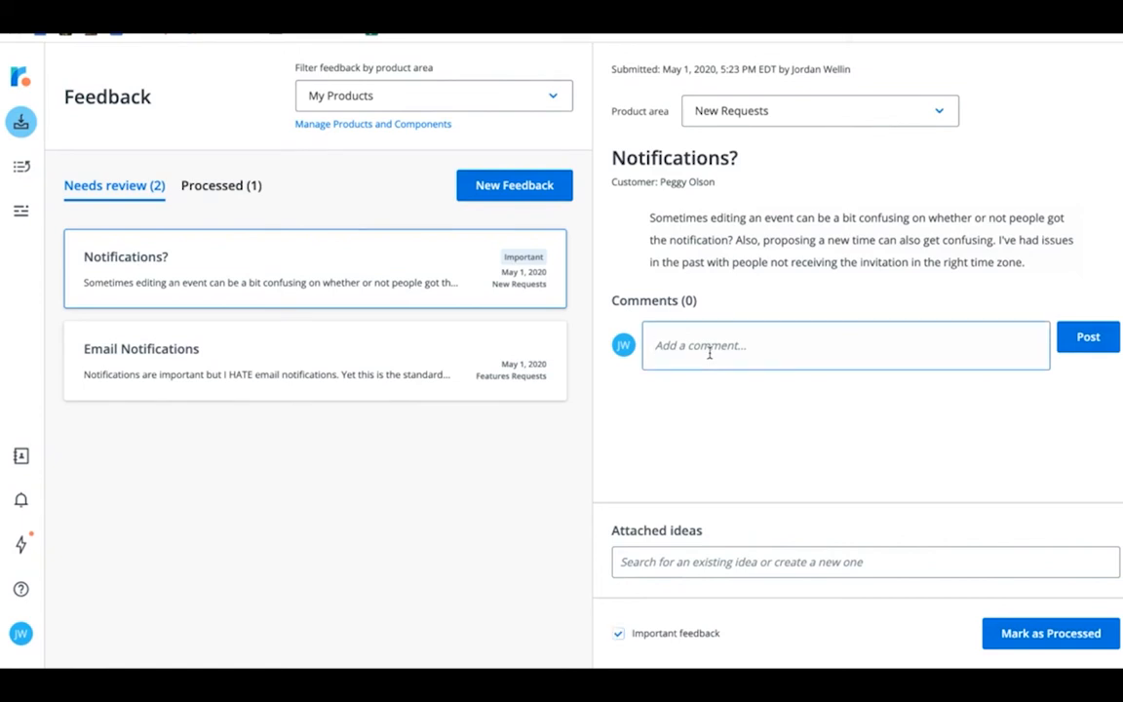
type("Let's prioritize this ASAP!")
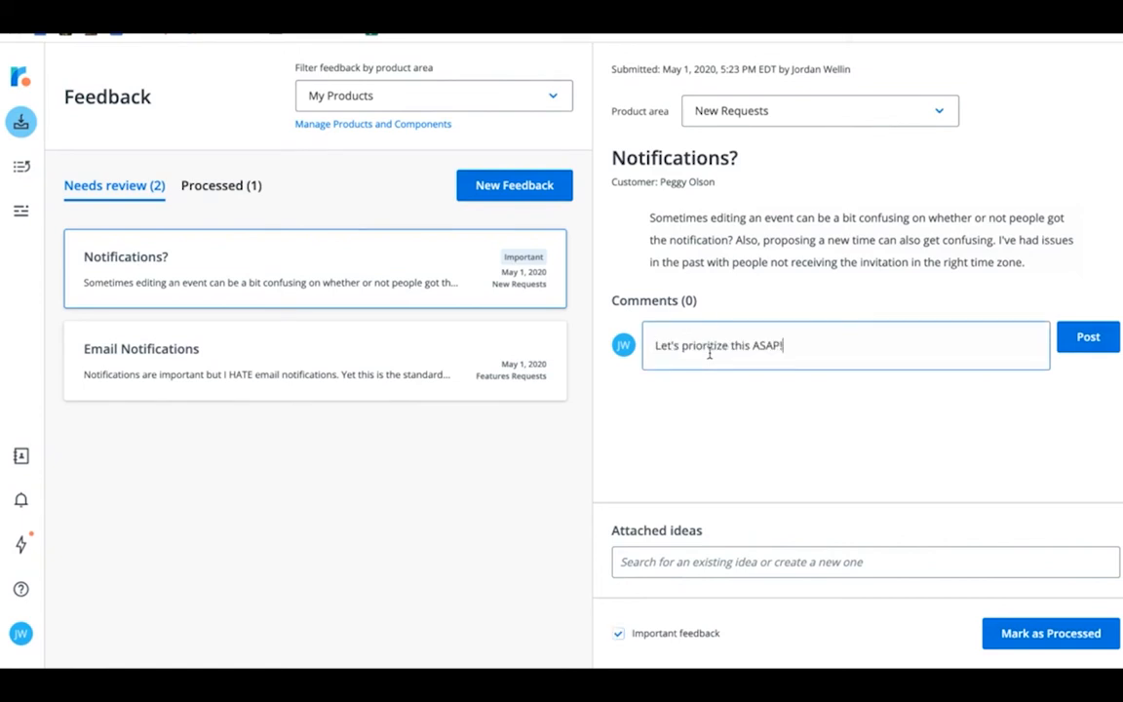
left_click(1089, 339)
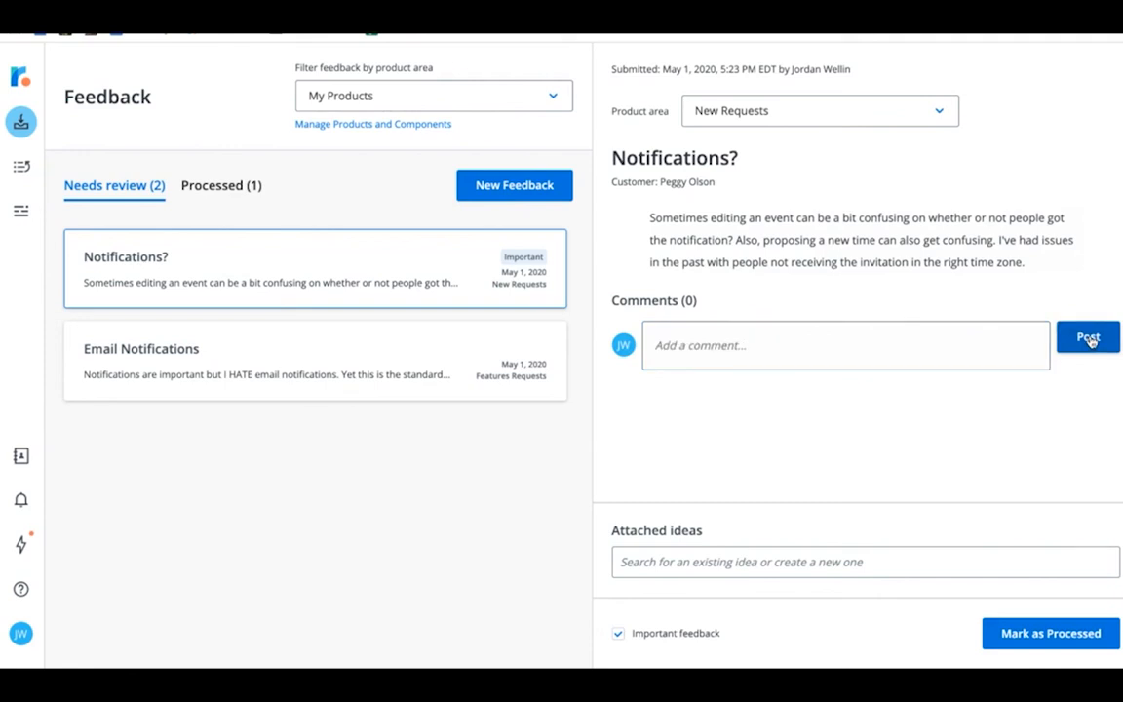
Step: Start another comment with @ to view the teammate mention suggestions, and leave it unposted
left_click(847, 353)
type("@")
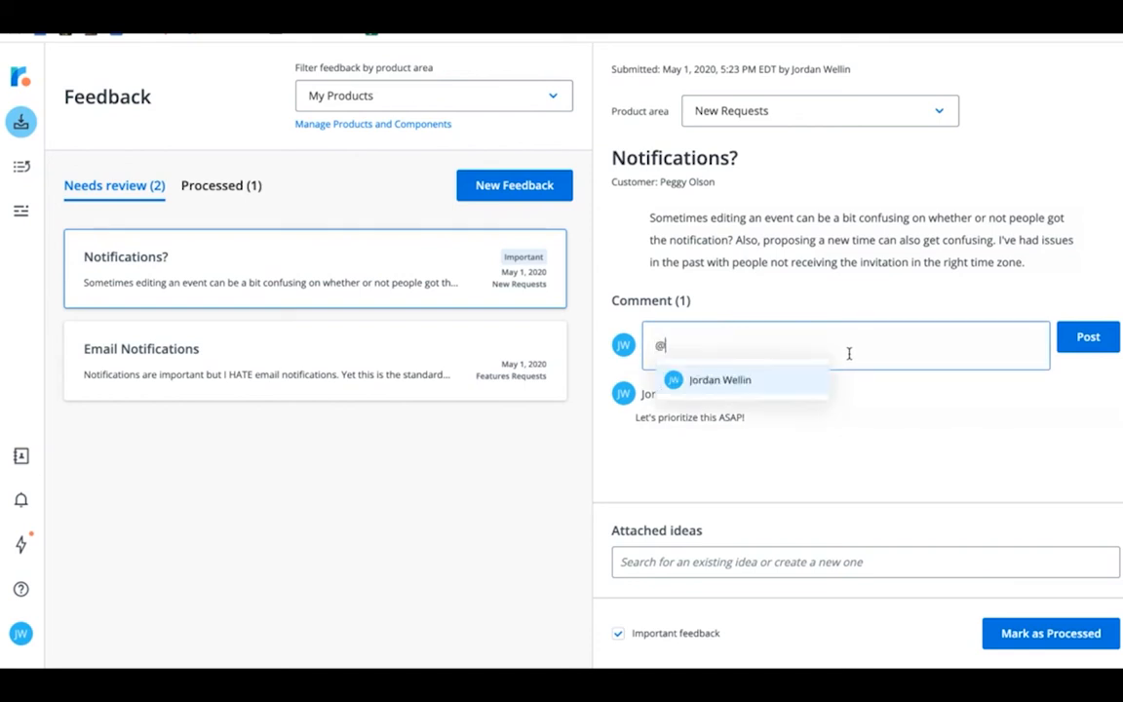
left_click(899, 410)
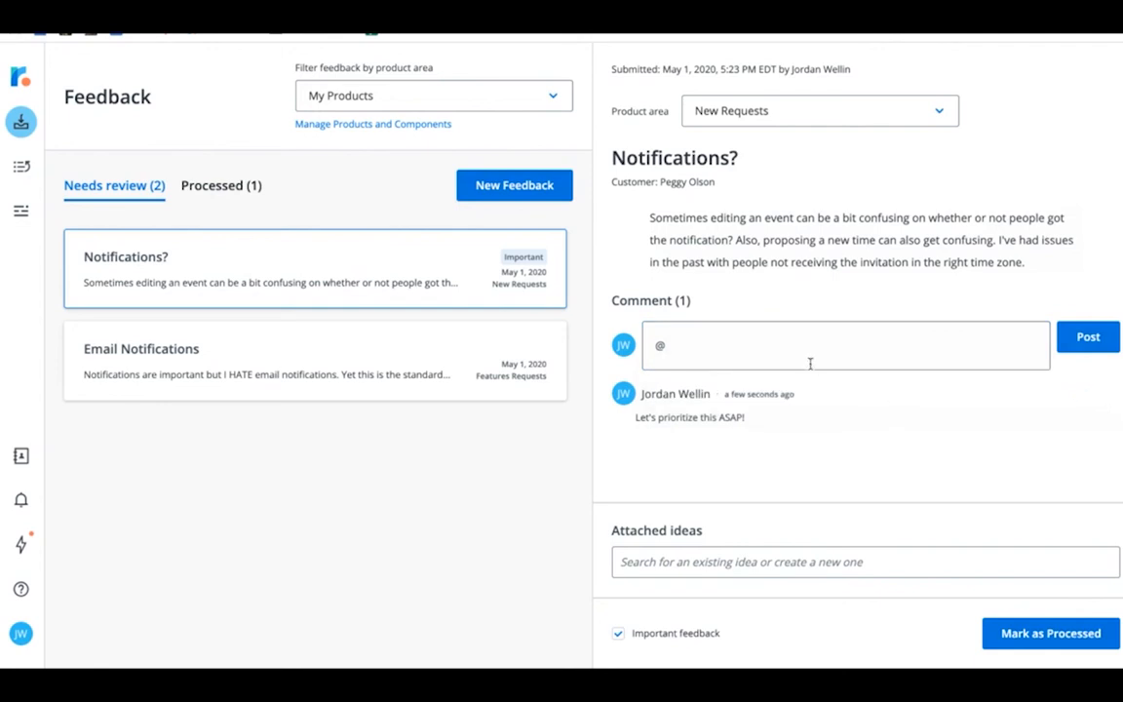
Step: Mark the Notifications? feedback as processed, check the processed list and return to the feedback needing review
left_click(1046, 635)
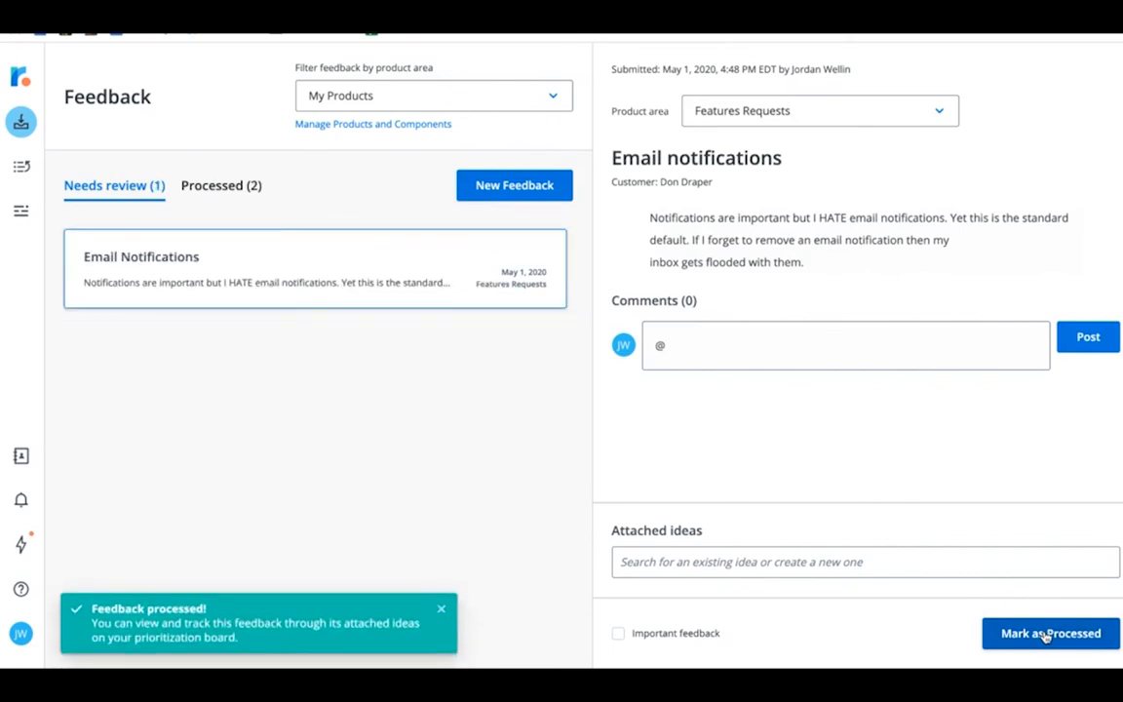
left_click(244, 188)
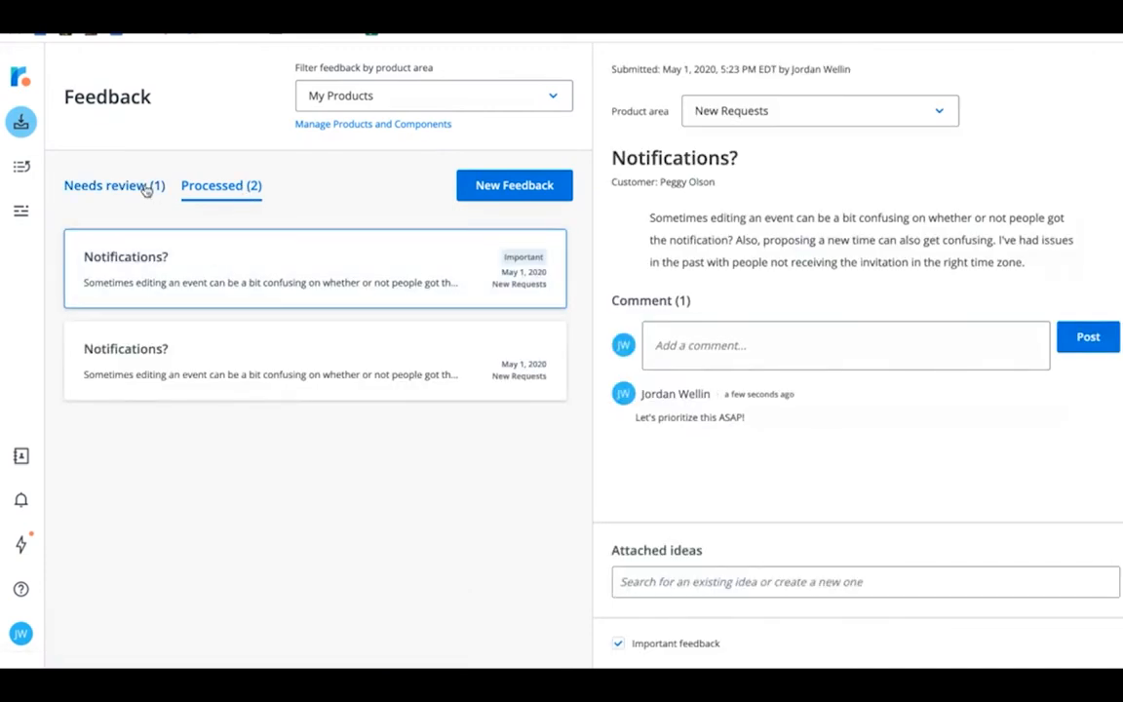
left_click(144, 189)
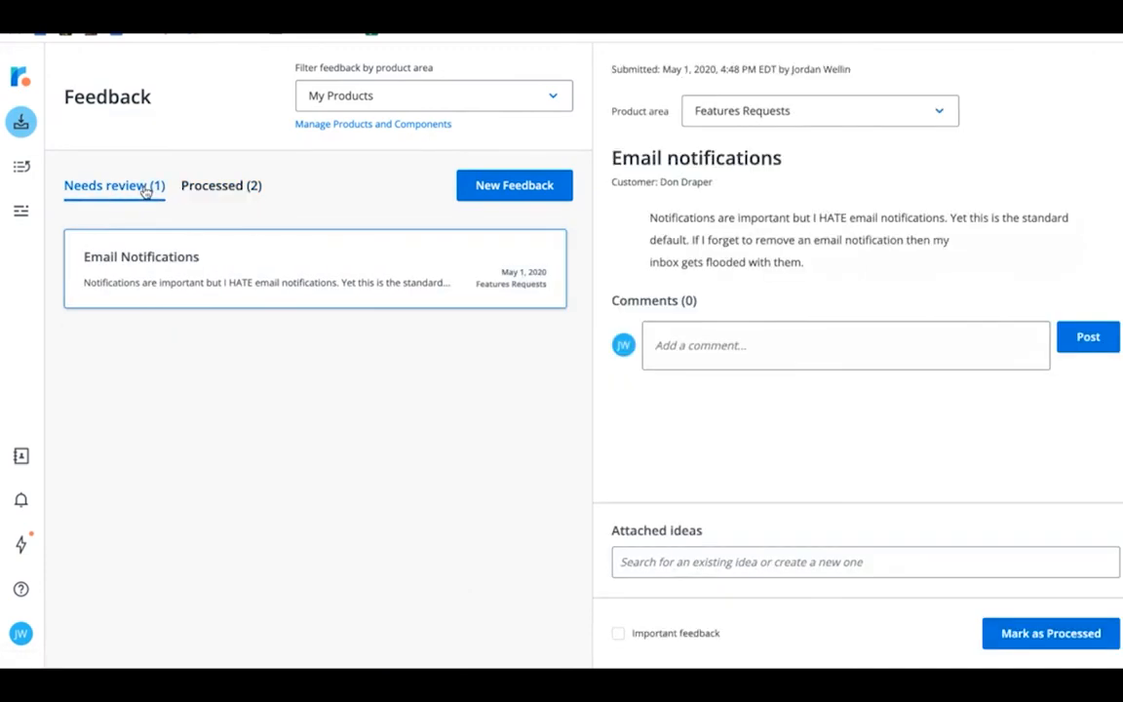